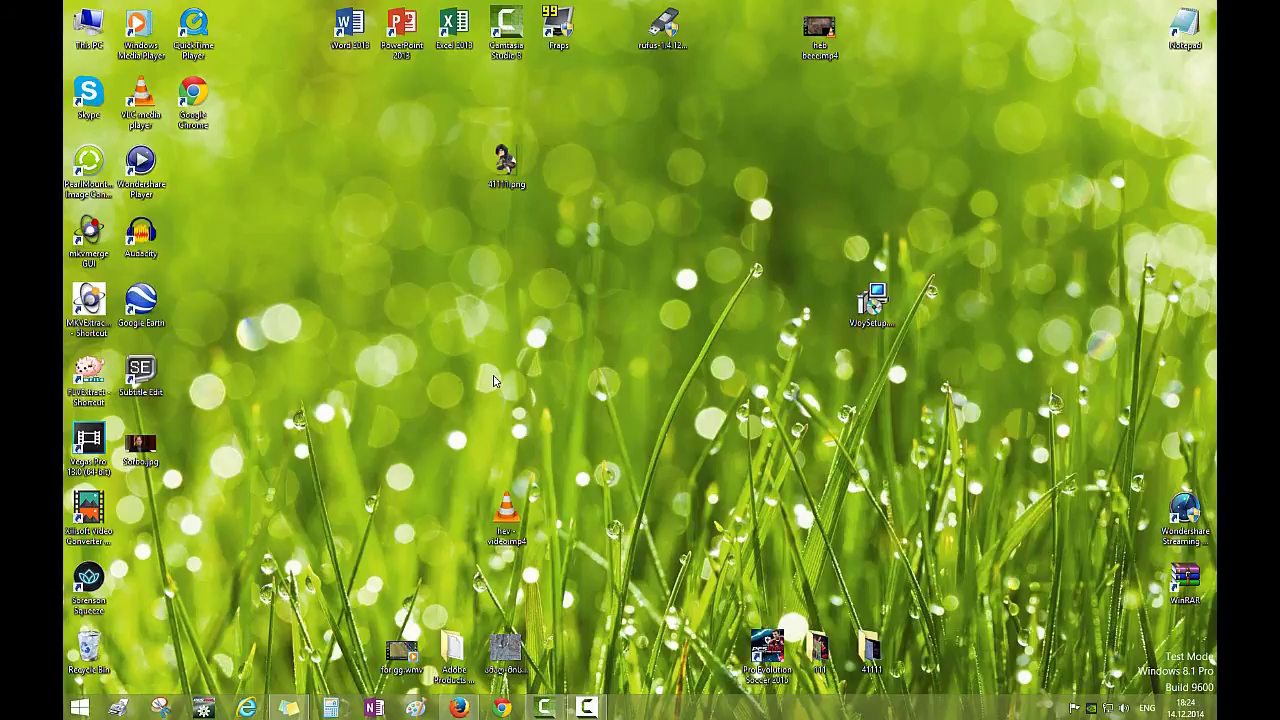
# Refresh the desktop, start Firefox and search the web for Virtual Joystick.
pyautogui.rightClick(560, 272)
pyautogui.click(600, 311)
pyautogui.click(458, 707)
pyautogui.click(780, 35)
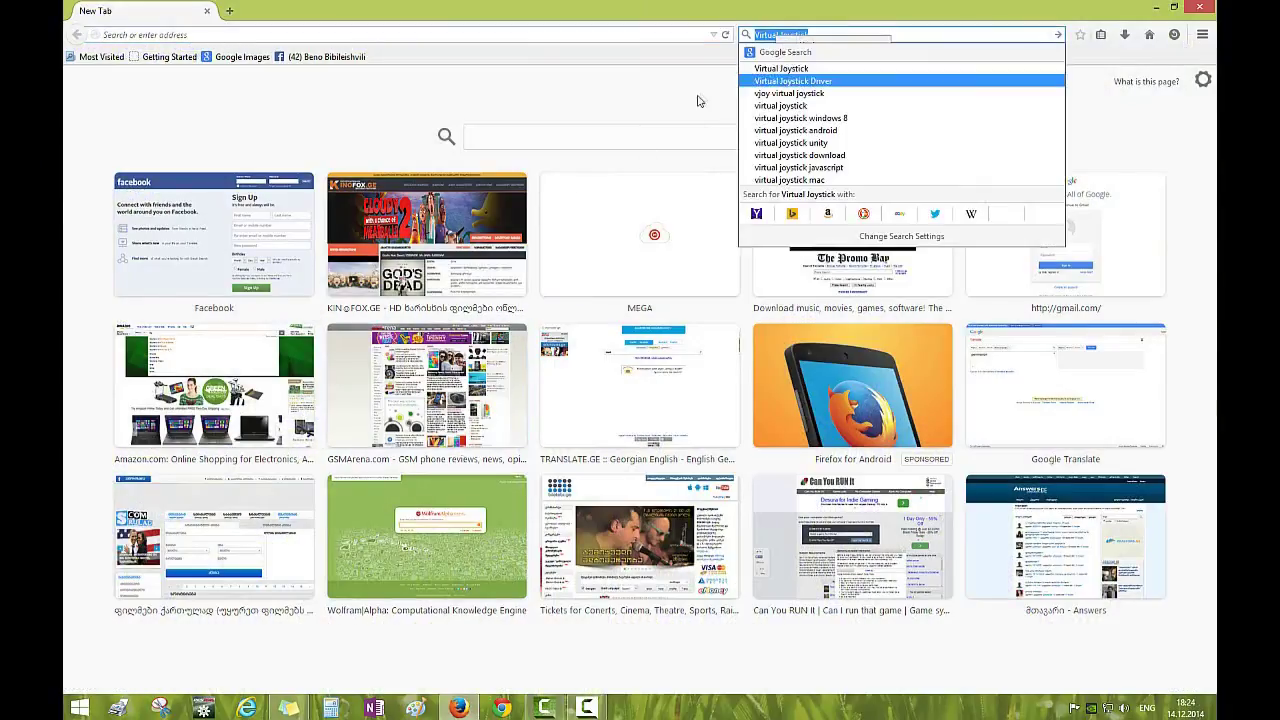
pyautogui.rightClick(780, 35)
pyautogui.click(808, 106)
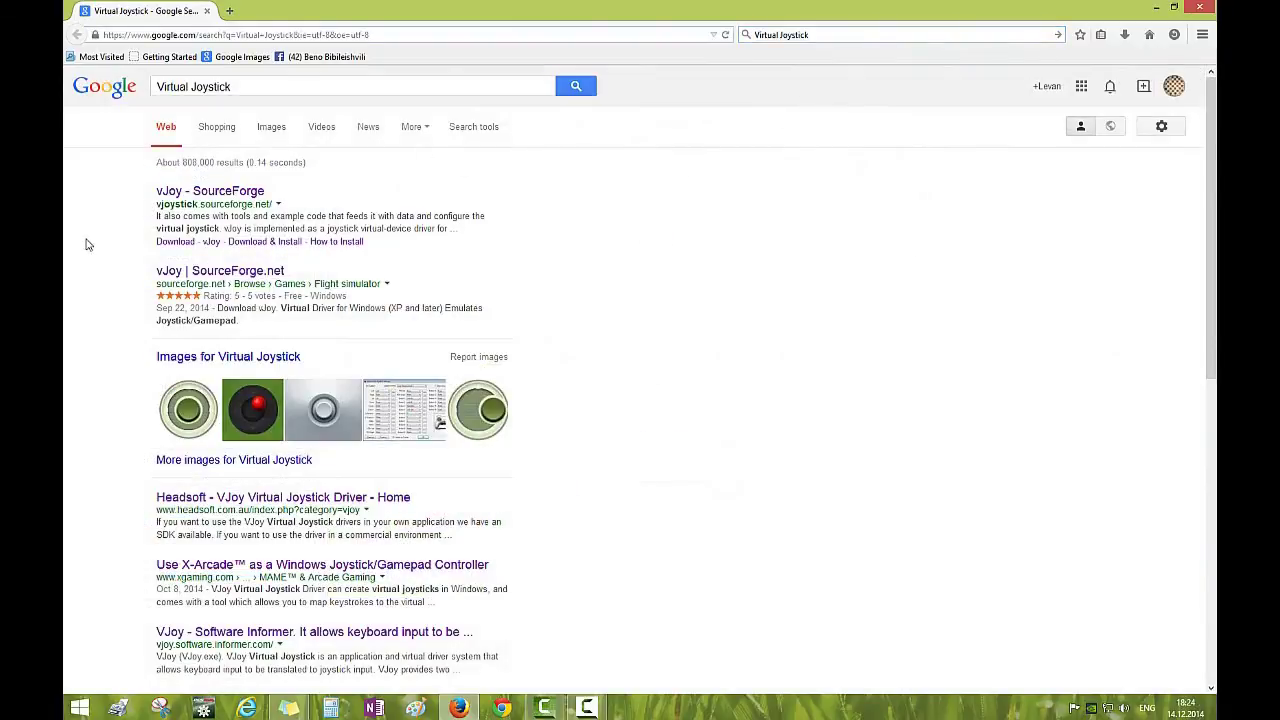
# On the Headsoft VJoy page, download the key-to-joy driver and save VJoySetup.exe.
pyautogui.scroll(-2, 82, 257)
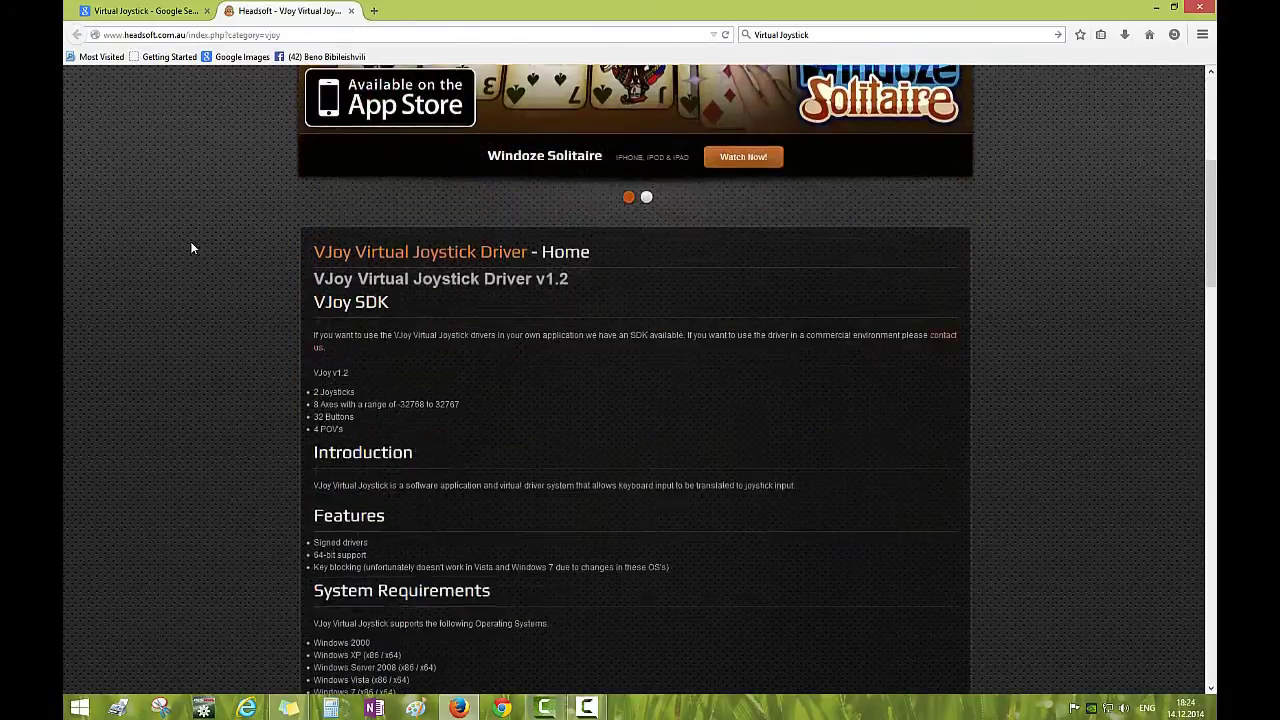
pyautogui.scroll(2, 192, 248)
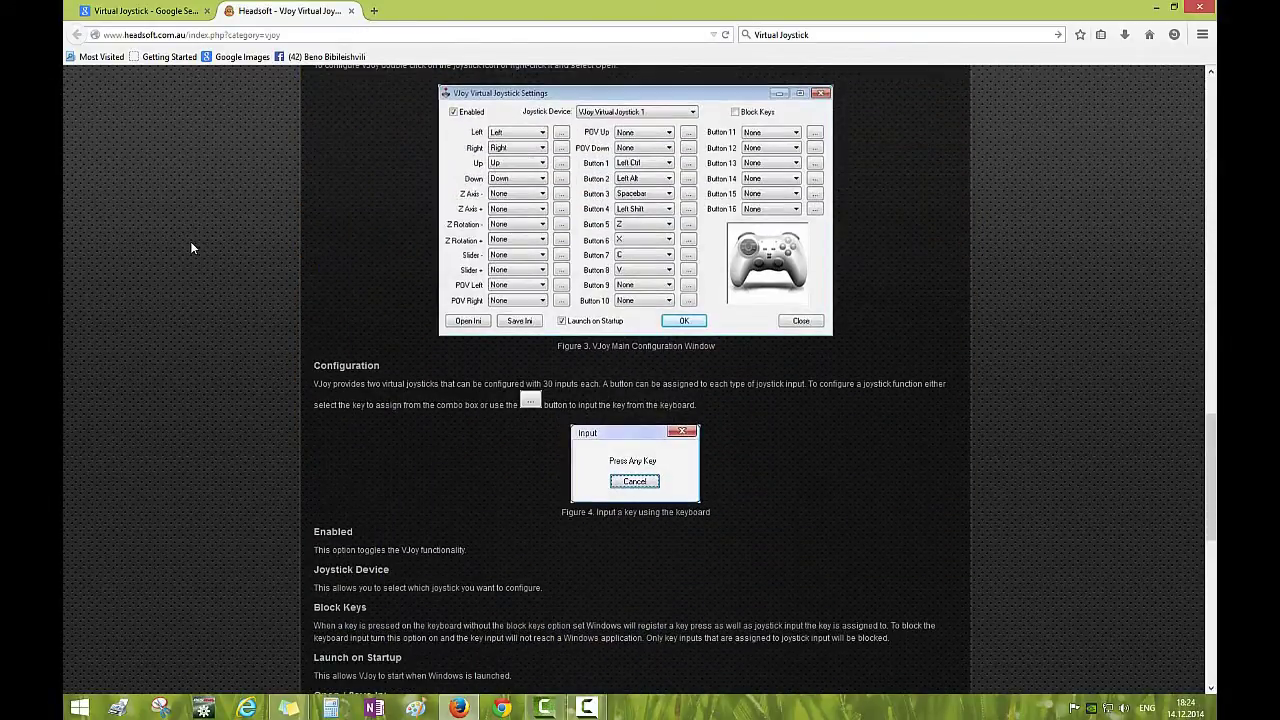
pyautogui.scroll(-7, 192, 248)
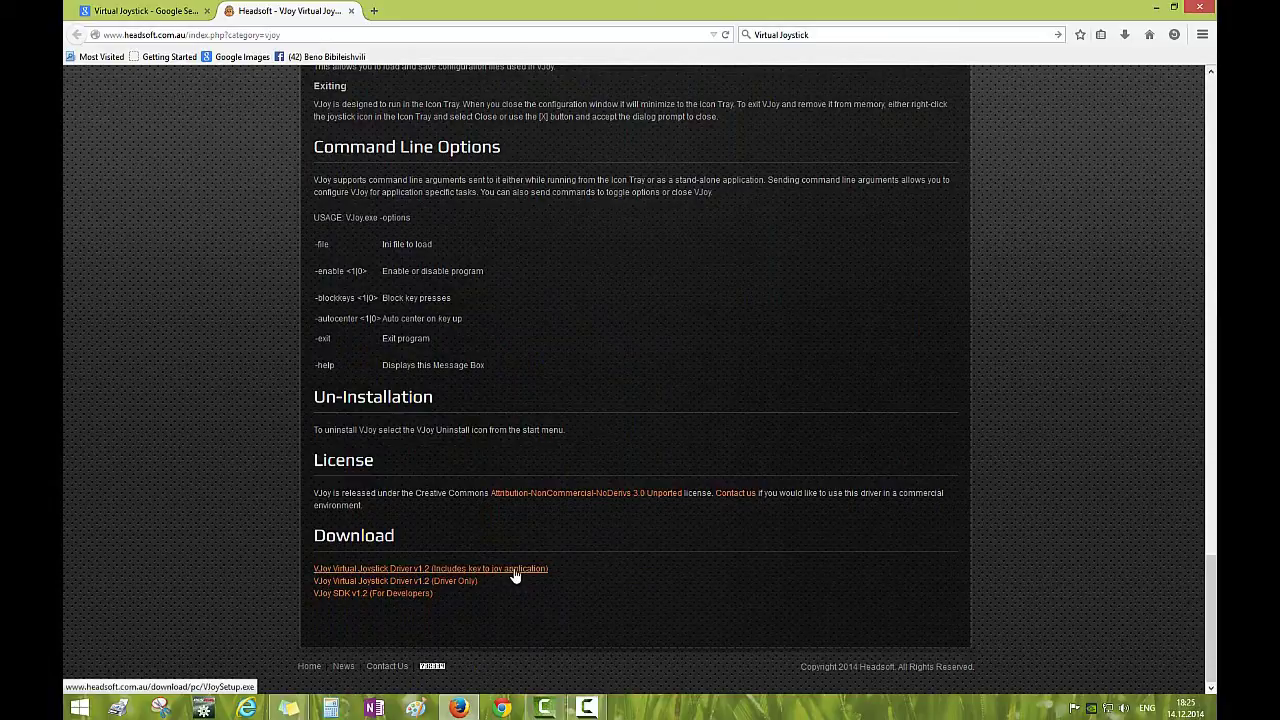
pyautogui.click(515, 577)
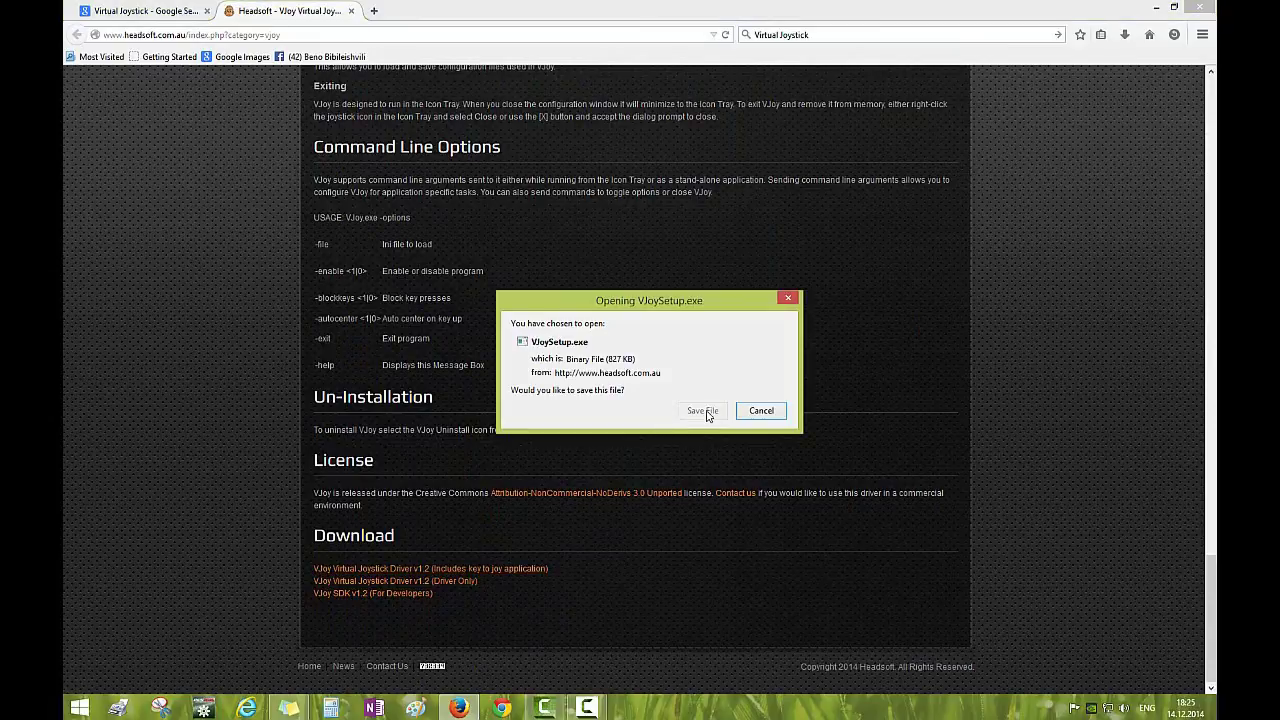
pyautogui.click(703, 412)
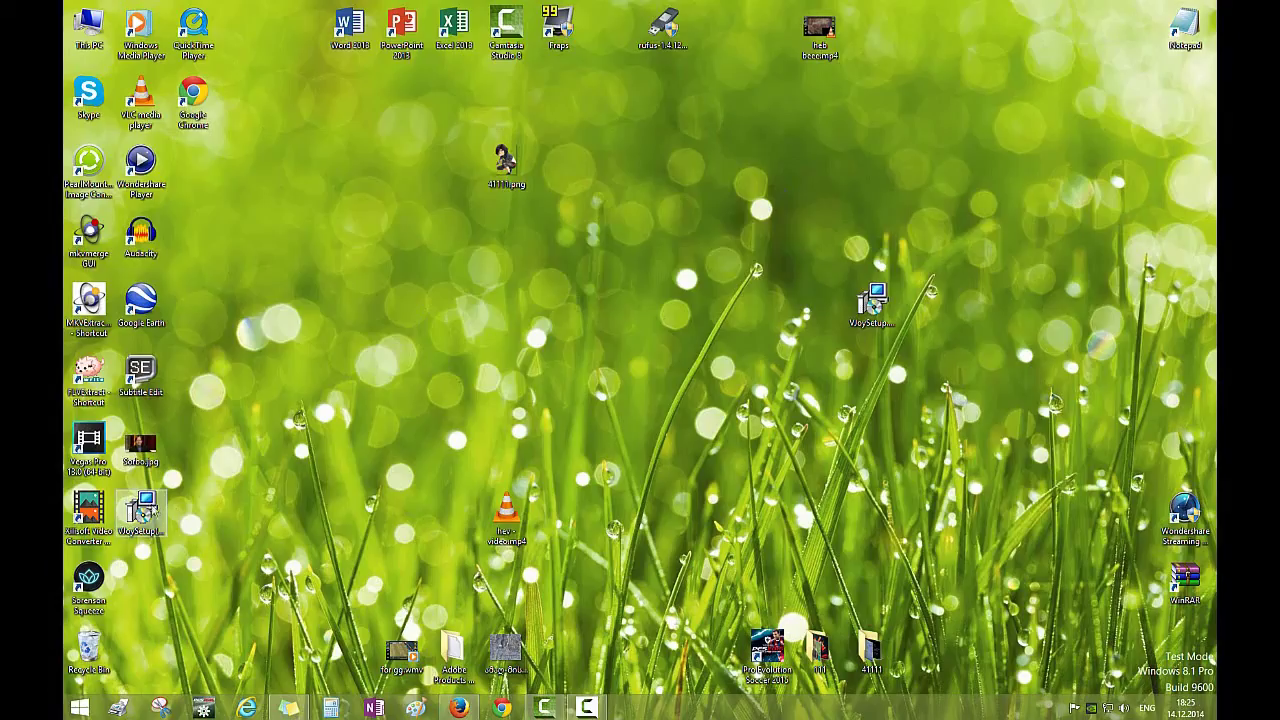
# Run the downloaded VJoySetup installer from the desktop.
pyautogui.moveTo(140, 512); pyautogui.dragTo(350, 378)
pyautogui.rightClick(389, 301)
pyautogui.click(423, 338)
pyautogui.doubleClick(348, 375)
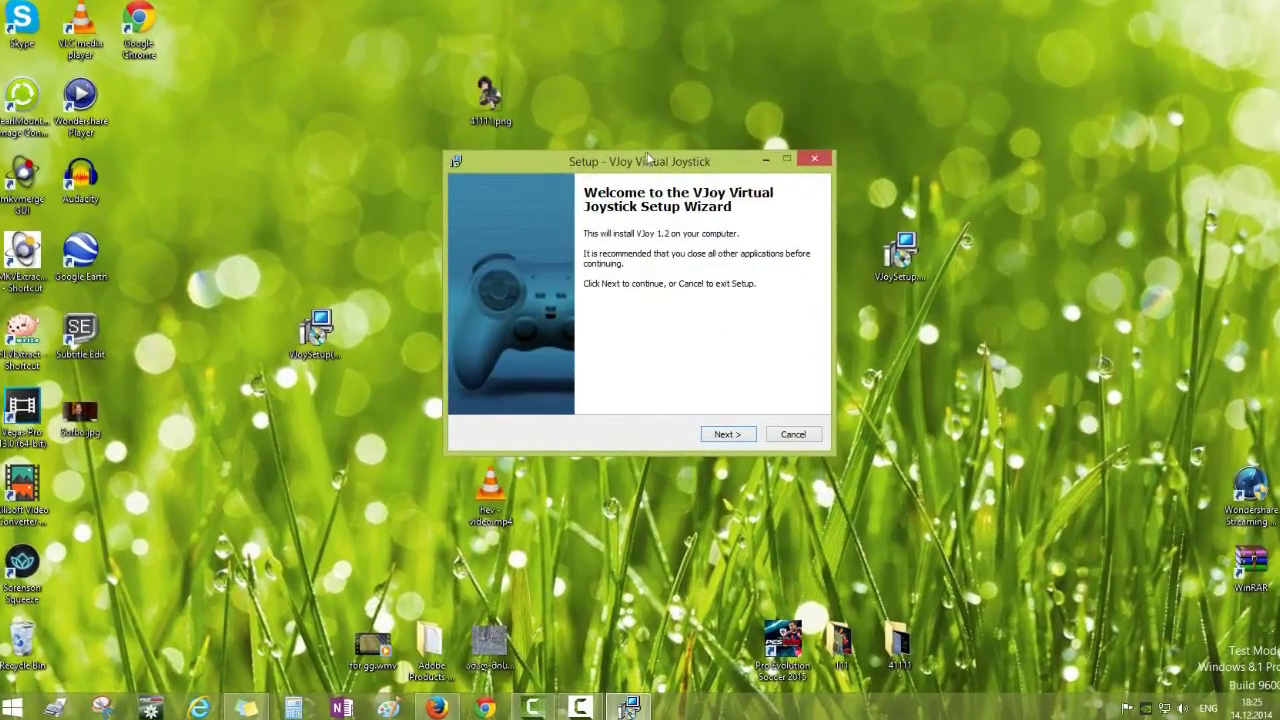
pyautogui.moveTo(648, 157); pyautogui.dragTo(577, 155)
# Accept the licence, keep default location and Start Menu folder, install, and finish launching VJoy.
pyautogui.click(656, 441)
pyautogui.click(447, 392)
pyautogui.click(652, 437)
pyautogui.click(652, 433)
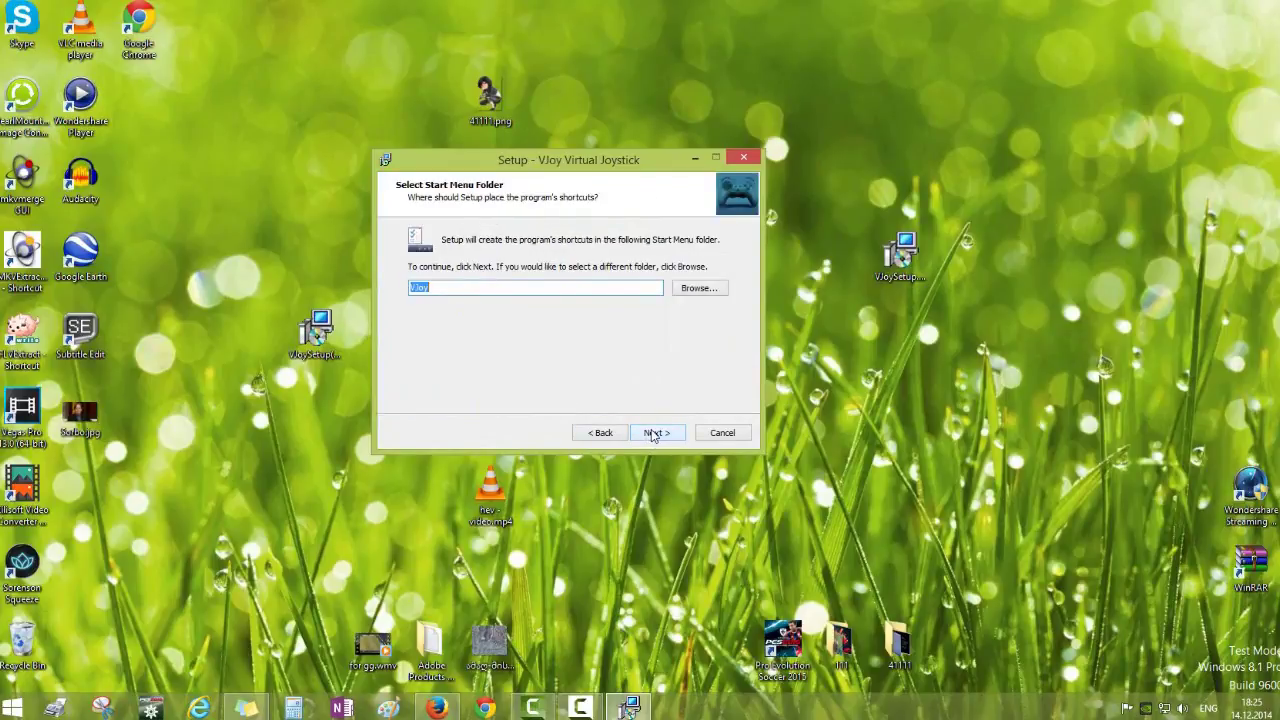
pyautogui.click(652, 433)
pyautogui.click(652, 433)
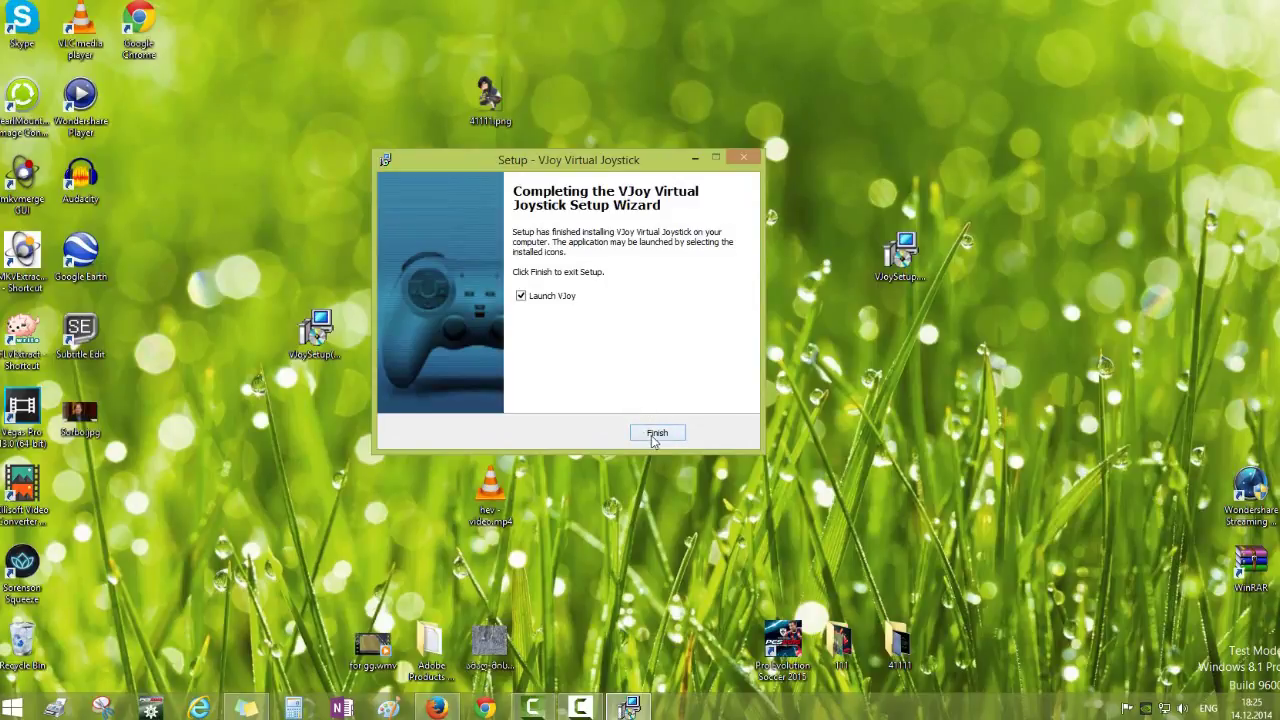
pyautogui.click(659, 436)
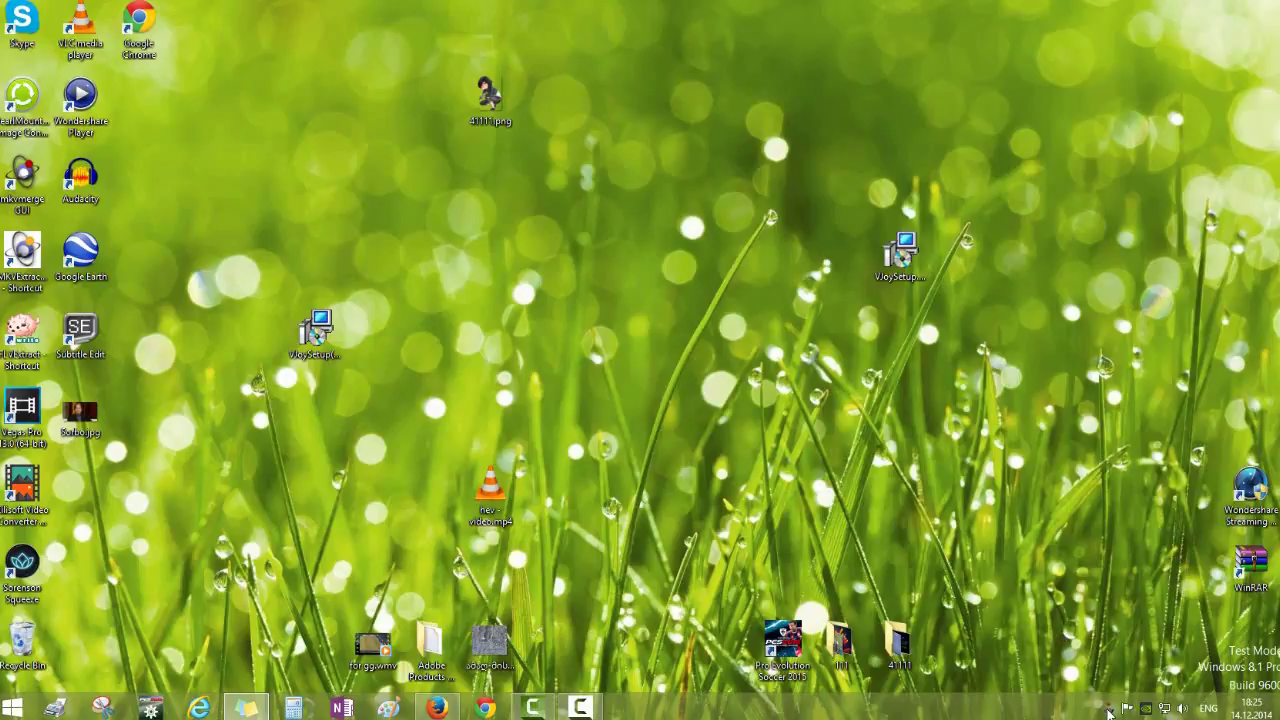
# Browse to D:\04_dainstalirebuli tamashebi\Pro Evolution Soccer 2015 and launch Settings.exe.
pyautogui.moveTo(706, 161); pyautogui.dragTo(745, 288)
pyautogui.press('super+e')
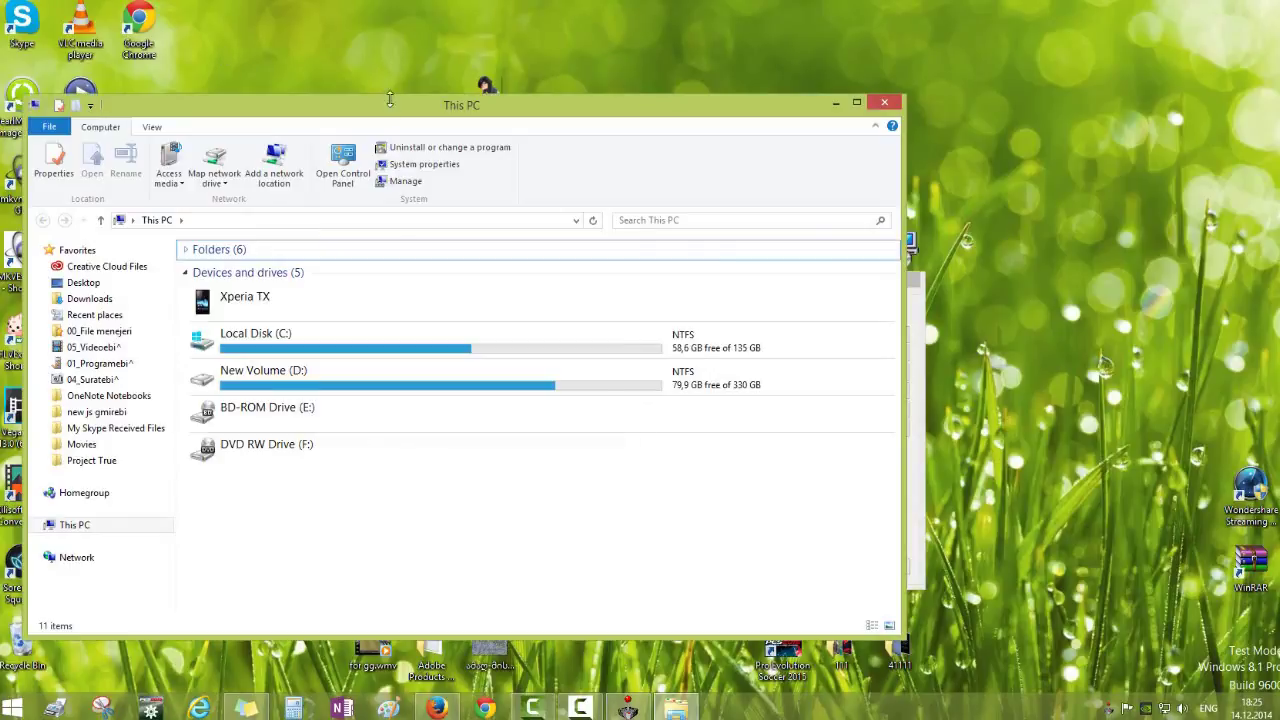
pyautogui.moveTo(390, 101); pyautogui.dragTo(386, 67)
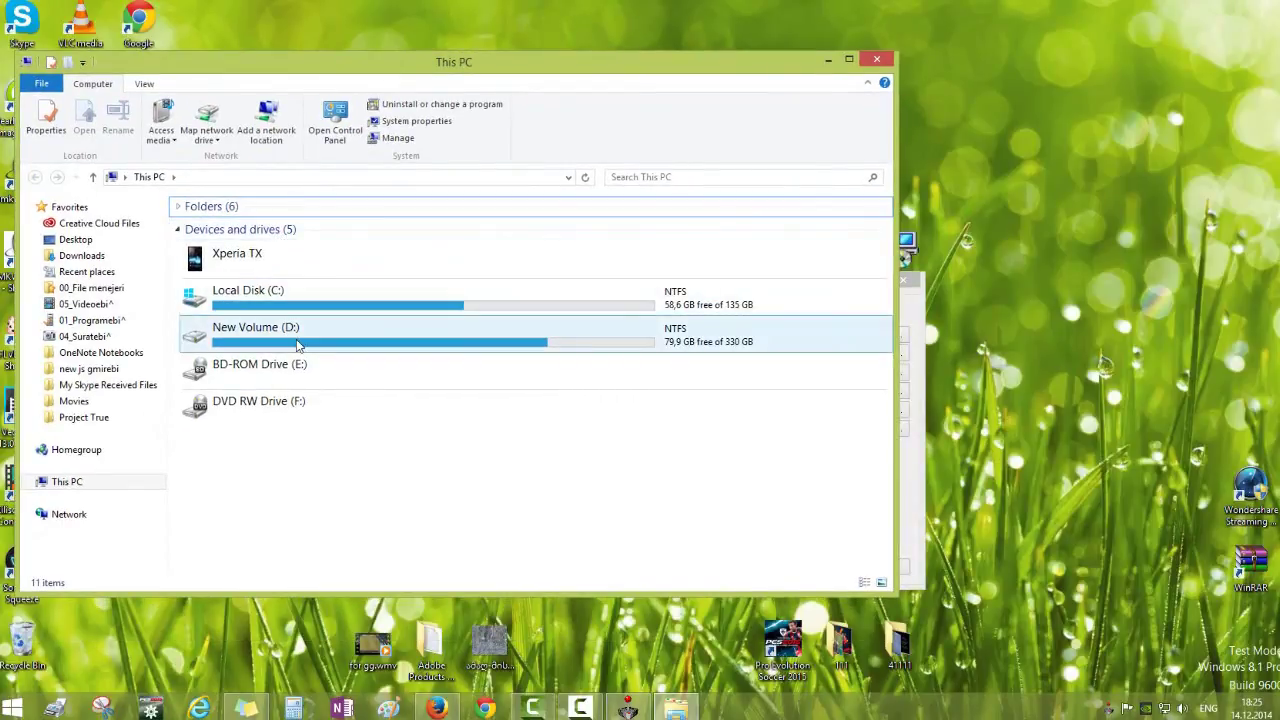
pyautogui.doubleClick(222, 340)
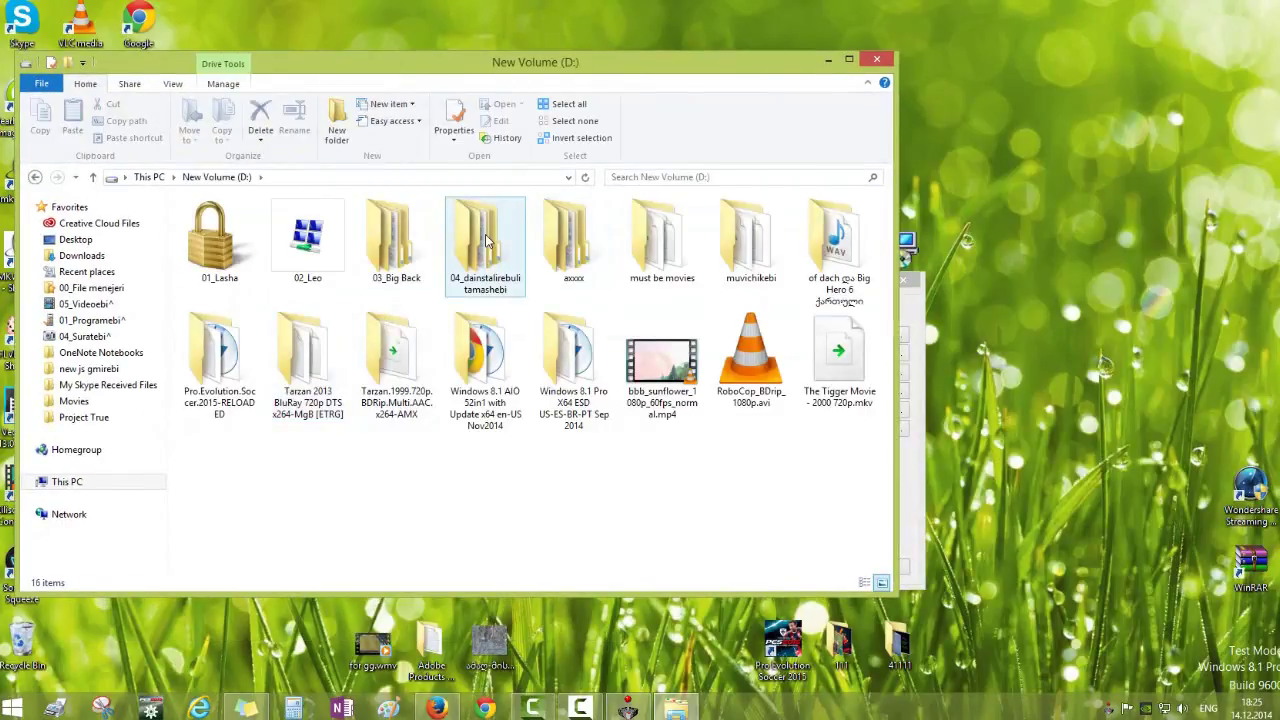
pyautogui.doubleClick(487, 240)
pyautogui.doubleClick(218, 240)
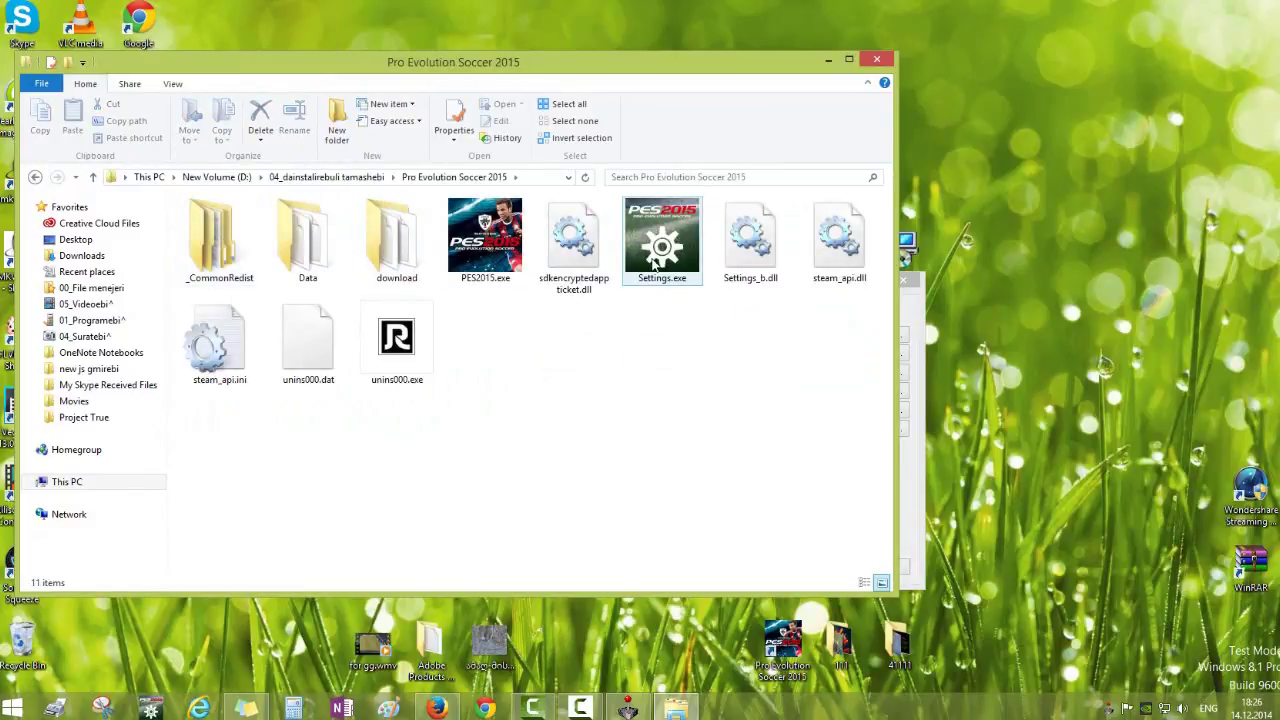
pyautogui.doubleClick(650, 250)
# Remap PES keyboard controls: Y to A, A button to S, bottom-right to R, RB to Shift.
pyautogui.moveTo(465, 102)
pyautogui.mouseDown()
pyautogui.moveTo(475, 65)
pyautogui.moveTo(441, 100)
pyautogui.mouseUp()
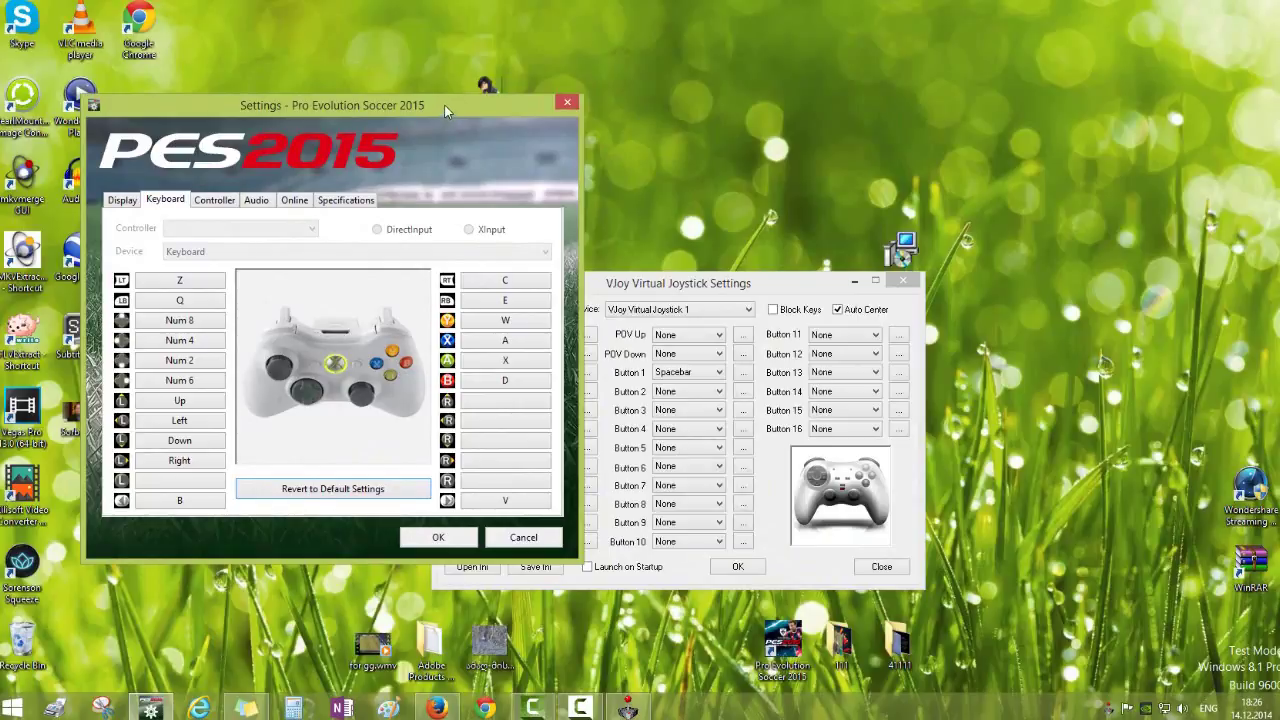
pyautogui.moveTo(442, 110); pyautogui.dragTo(442, 106)
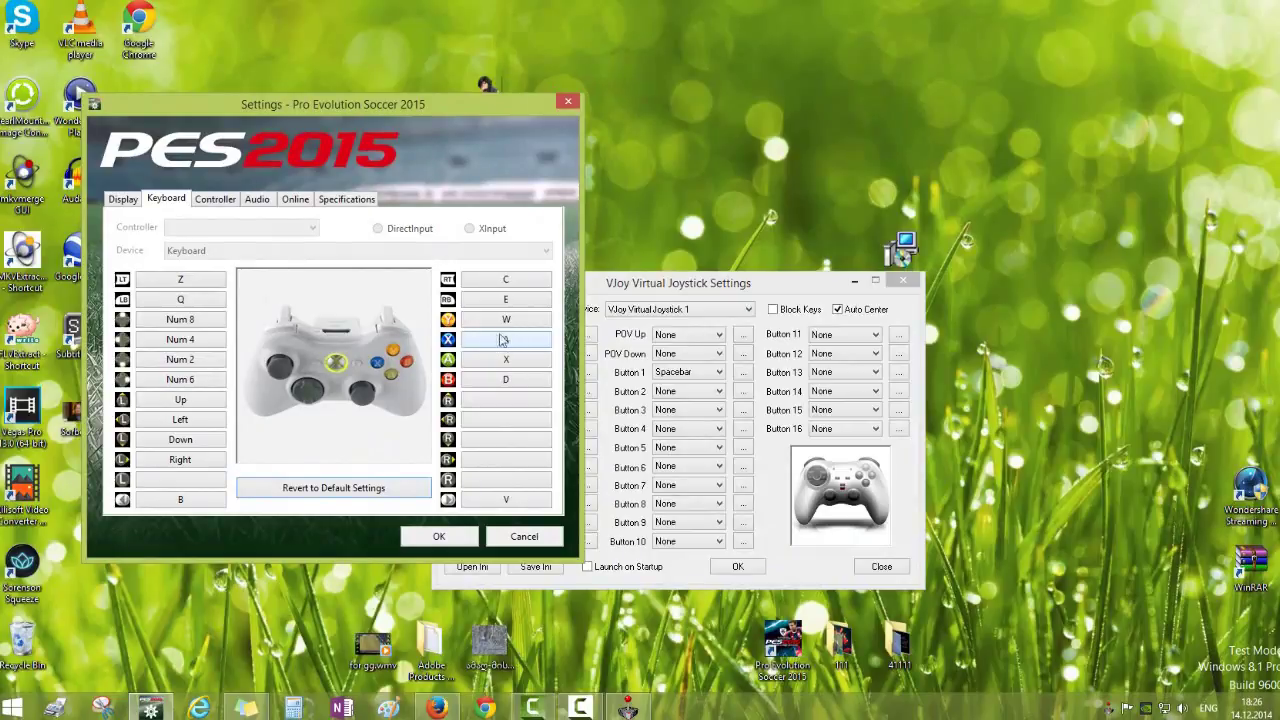
pyautogui.click(505, 341)
pyautogui.press('a')
pyautogui.click(515, 344)
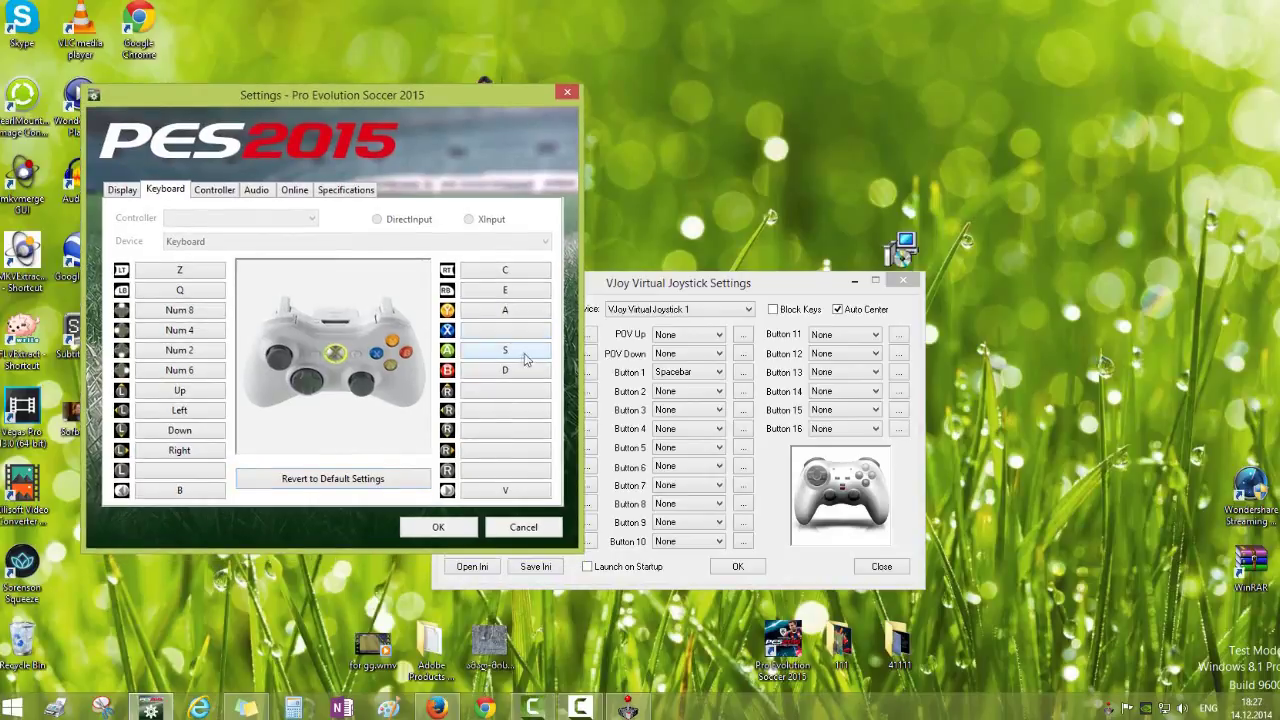
pyautogui.press('s')
pyautogui.click(505, 490)
pyautogui.press('r')
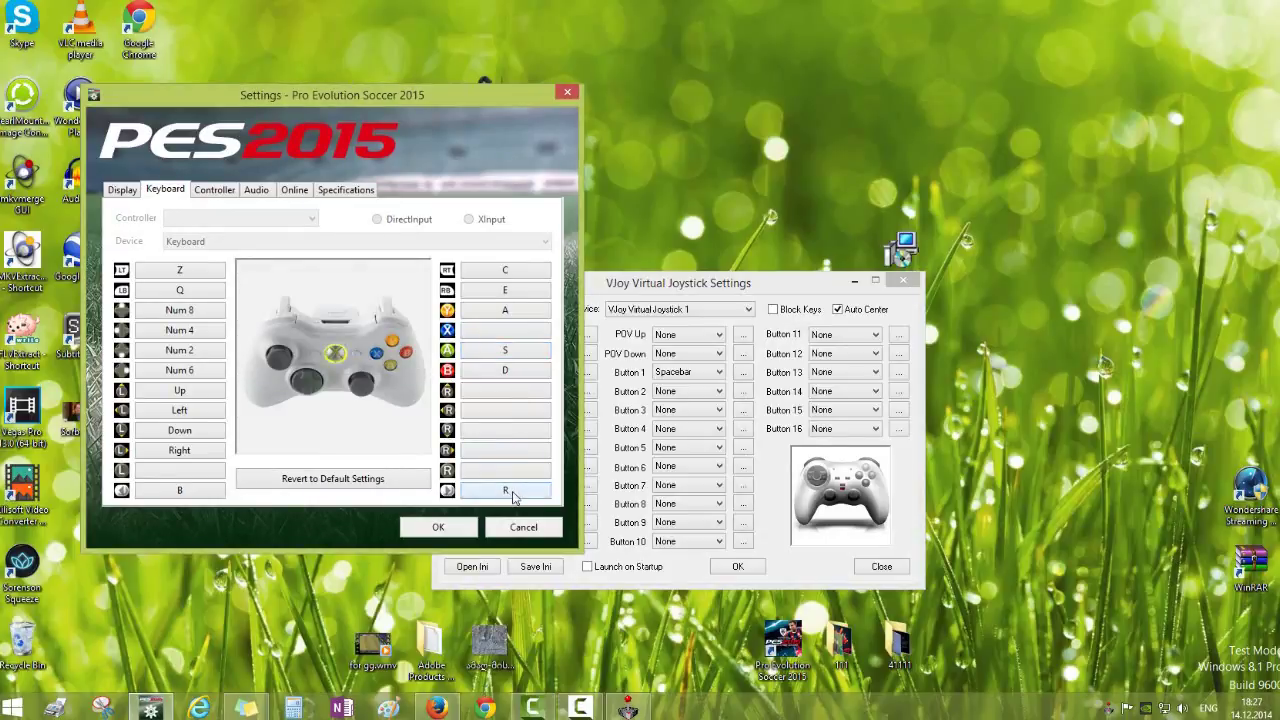
pyautogui.click(517, 291)
pyautogui.press('shift')
# Save the PES settings, then clear VJoy Button 1 and map it to Spacebar.
pyautogui.click(437, 527)
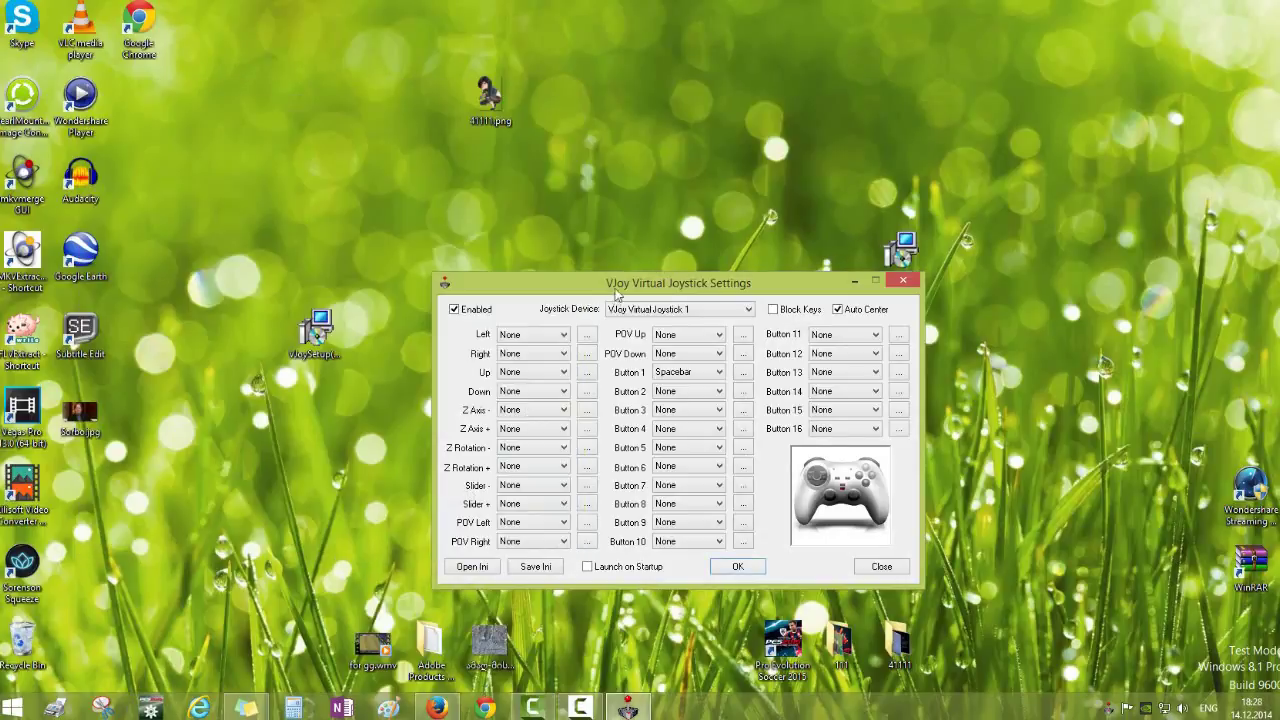
pyautogui.moveTo(541, 203); pyautogui.dragTo(556, 227)
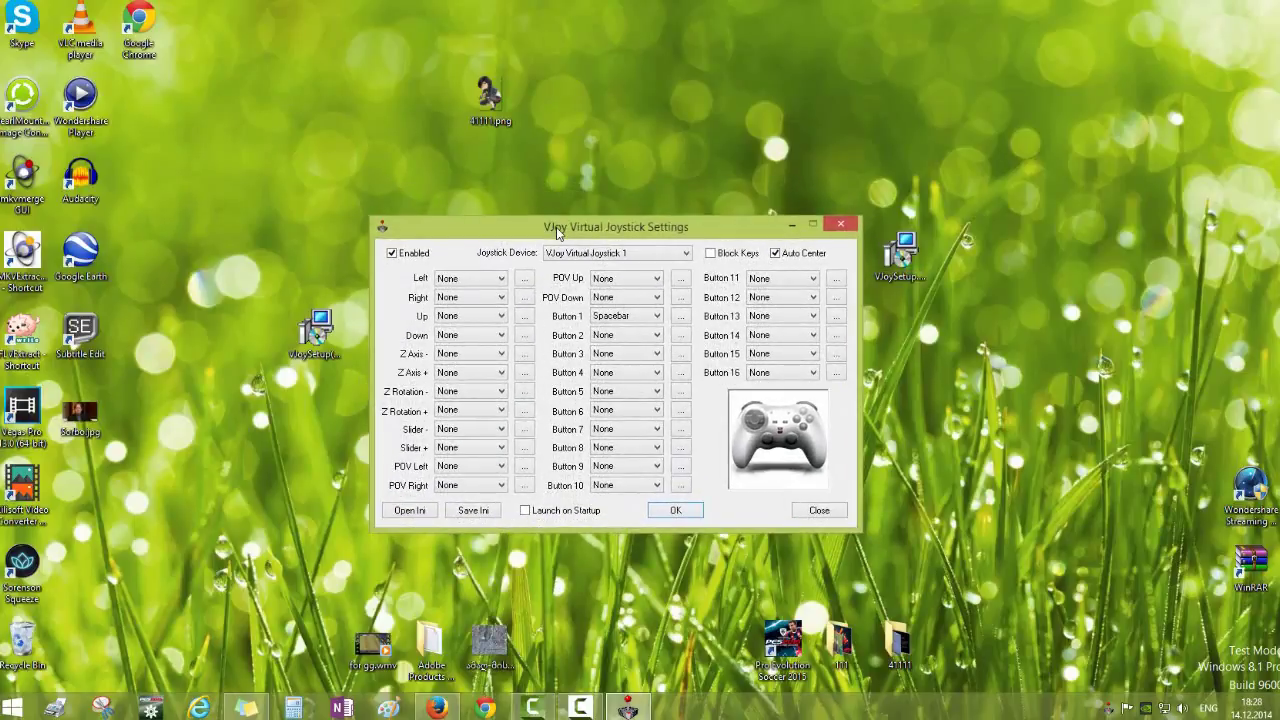
pyautogui.click(656, 318)
pyautogui.click(656, 318)
pyautogui.click(657, 317)
pyautogui.click(604, 329)
pyautogui.click(680, 316)
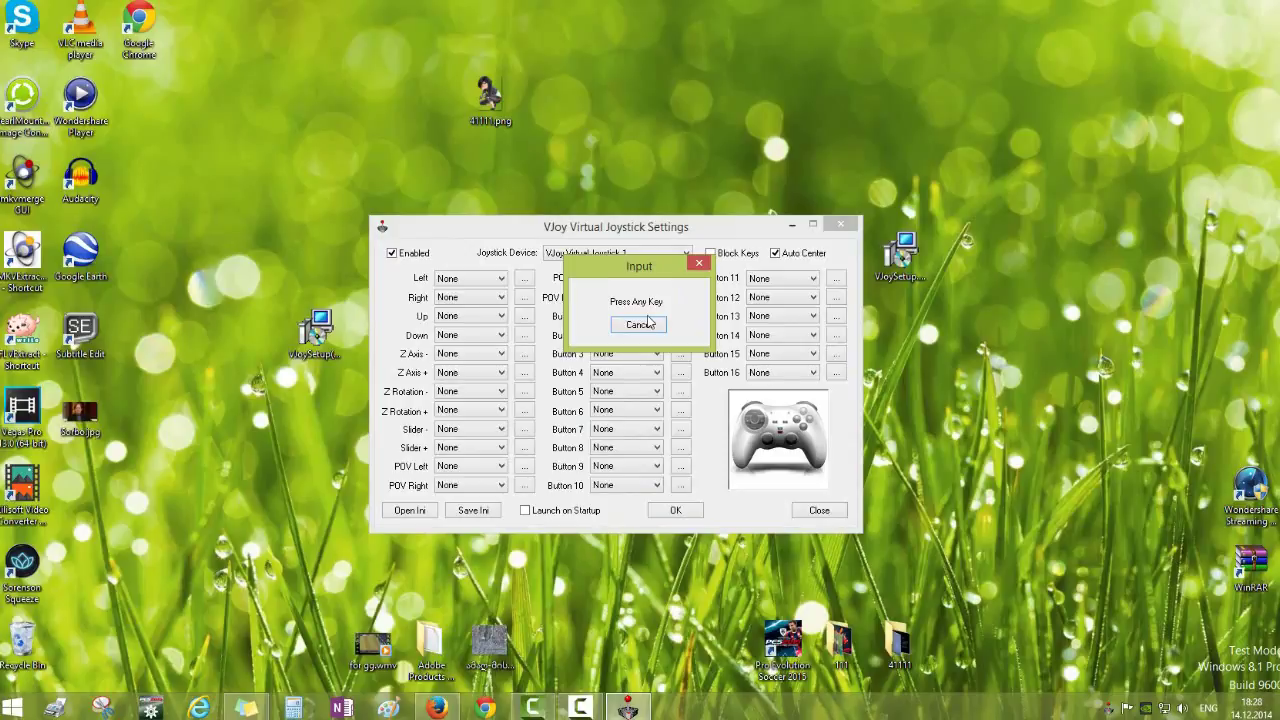
pyautogui.press('space')
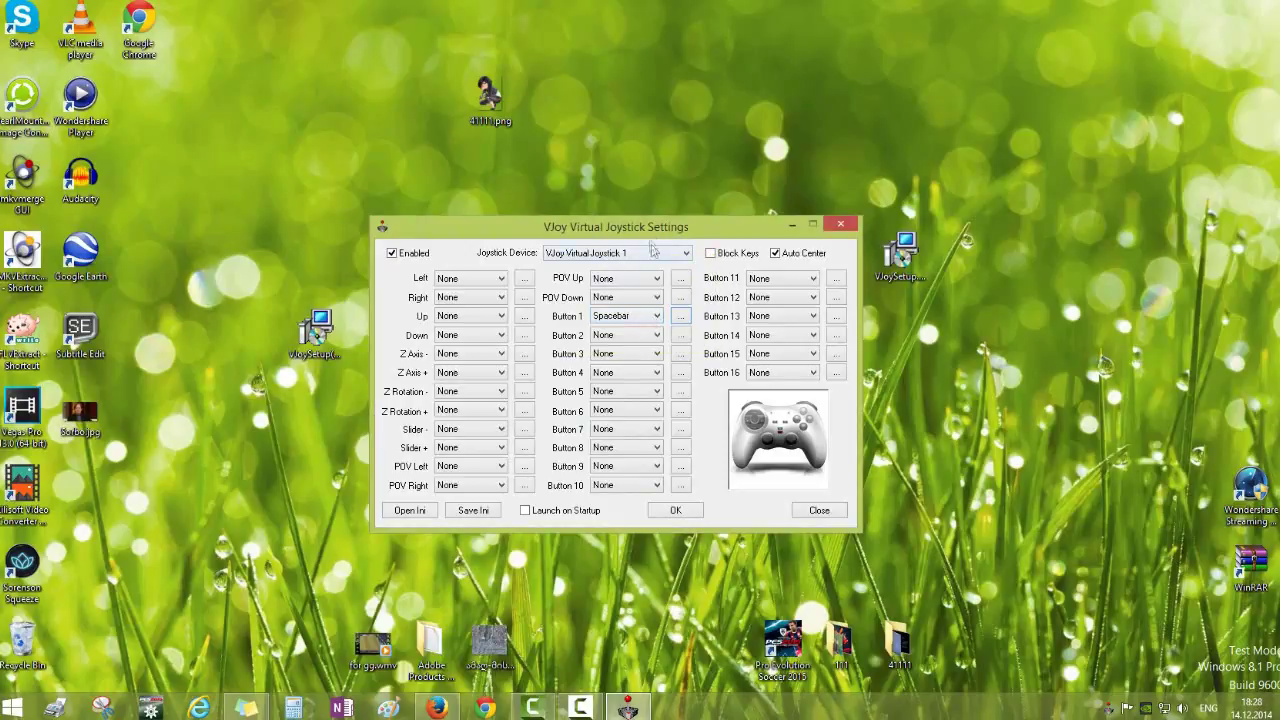
# Enable Launch on Startup and save the VJoy settings.
pyautogui.moveTo(650, 229); pyautogui.dragTo(648, 212)
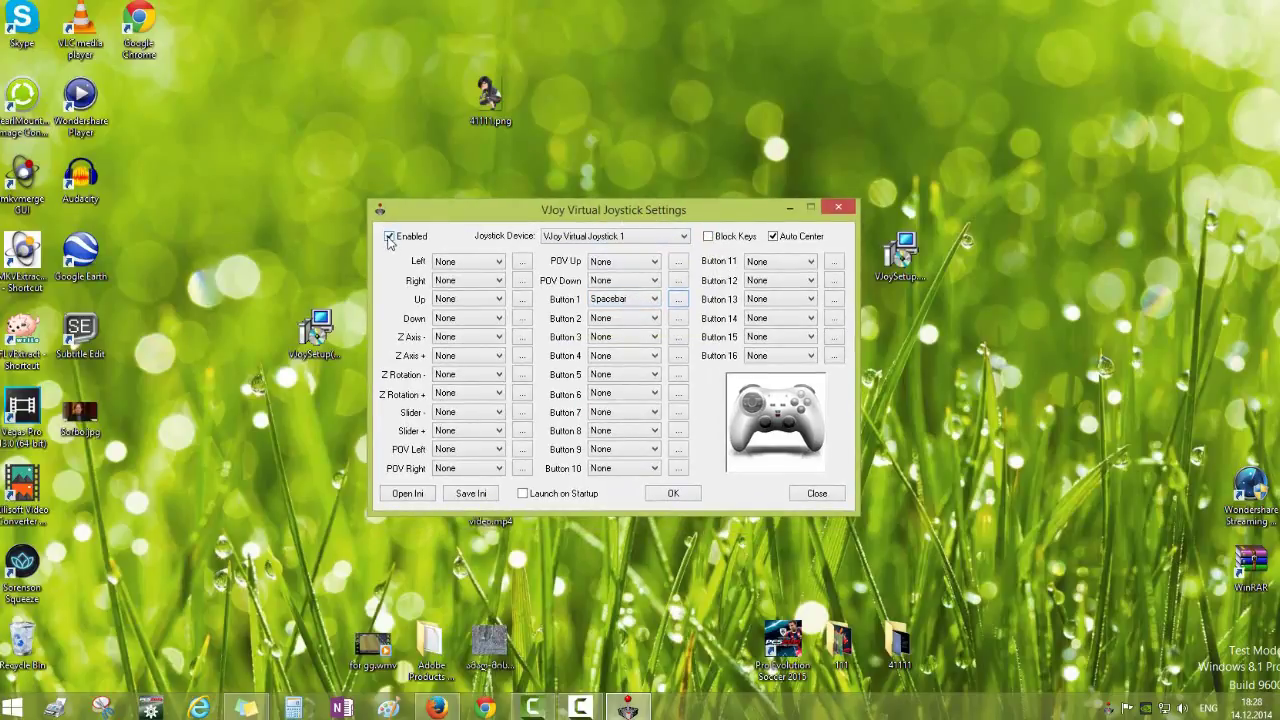
pyautogui.click(522, 494)
pyautogui.moveTo(609, 210); pyautogui.dragTo(611, 202)
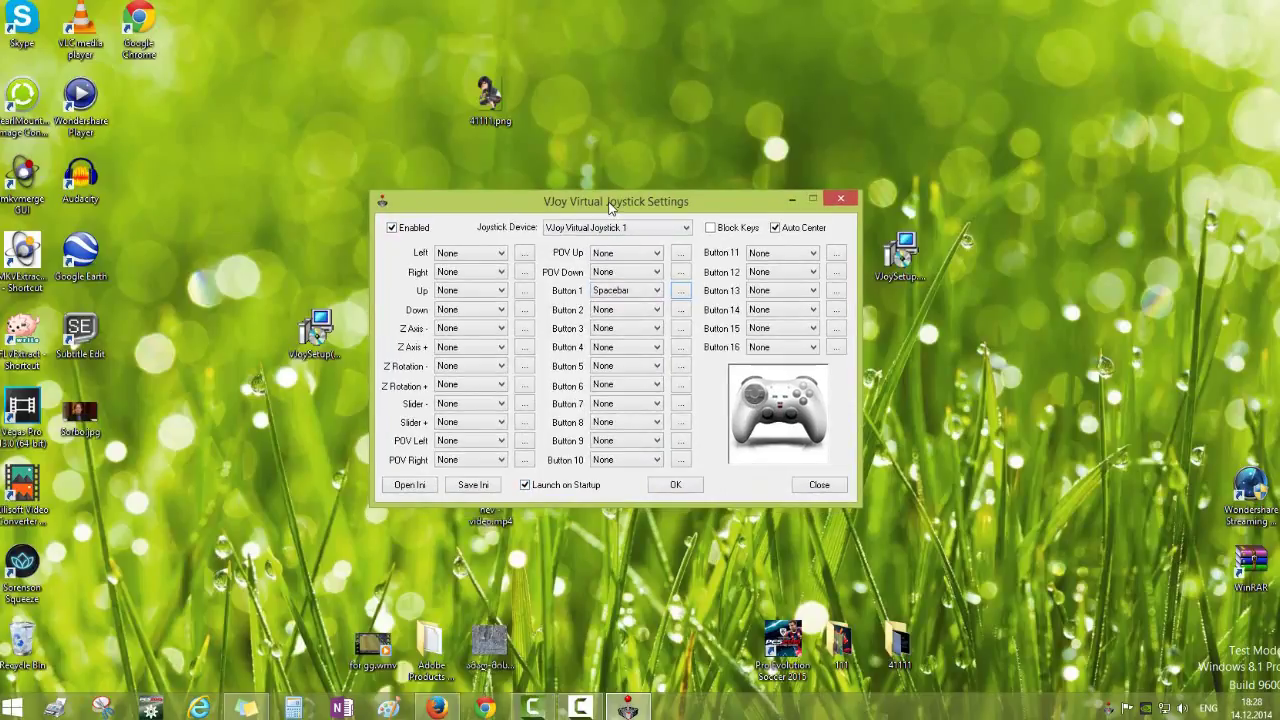
pyautogui.click(693, 490)
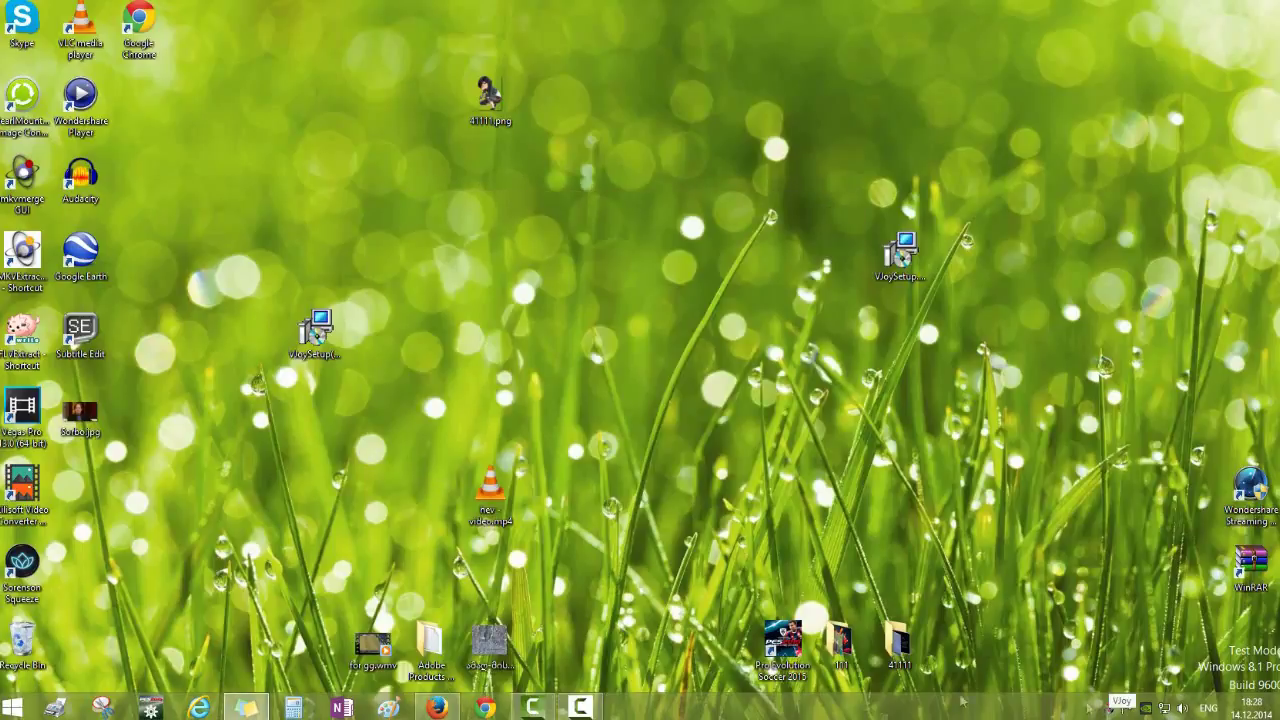
# Set PES 2015 Controller 1 to the VJoy Virtual Joystick device and save.
pyautogui.click(152, 710)
pyautogui.click(533, 175)
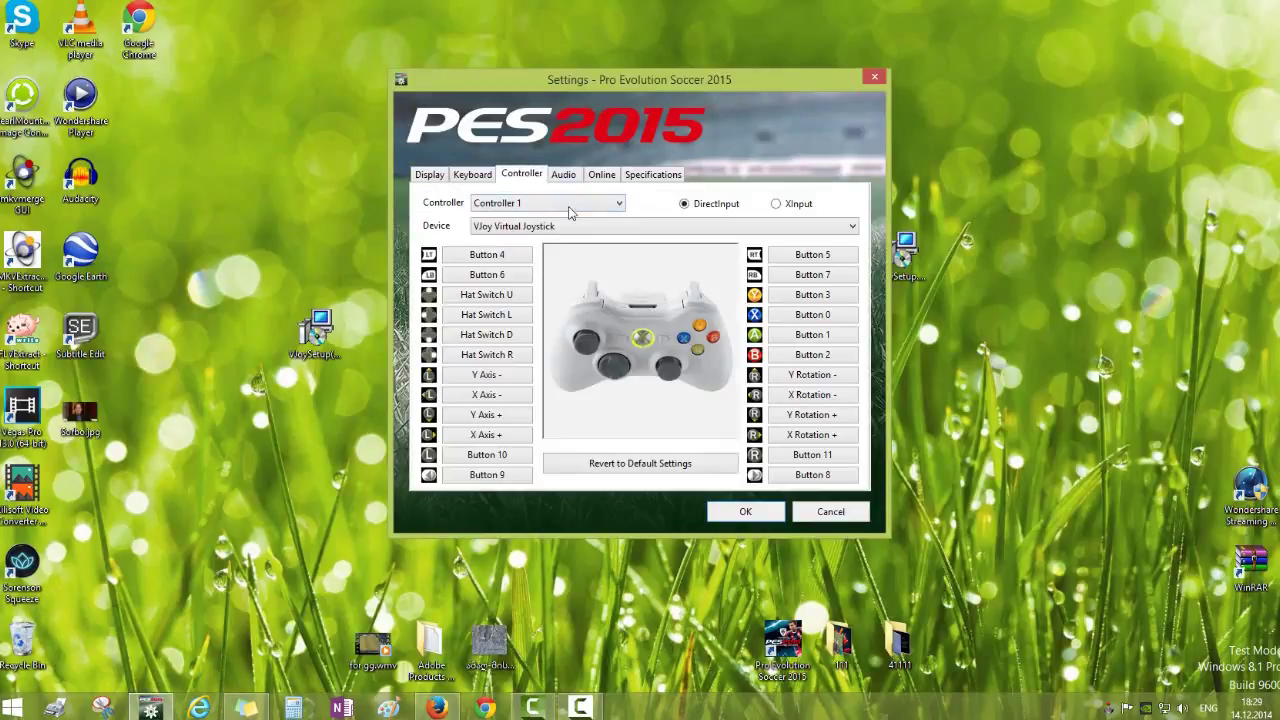
pyautogui.click(576, 210)
pyautogui.click(578, 217)
pyautogui.click(591, 228)
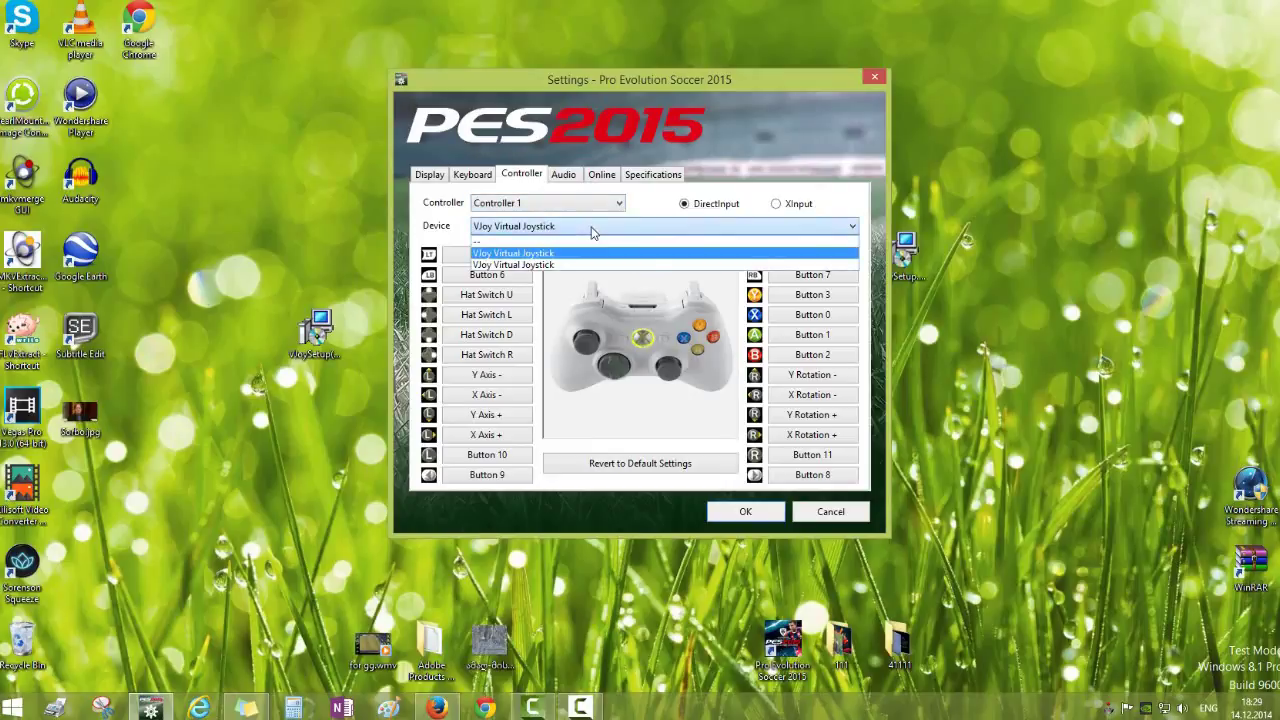
pyautogui.click(591, 230)
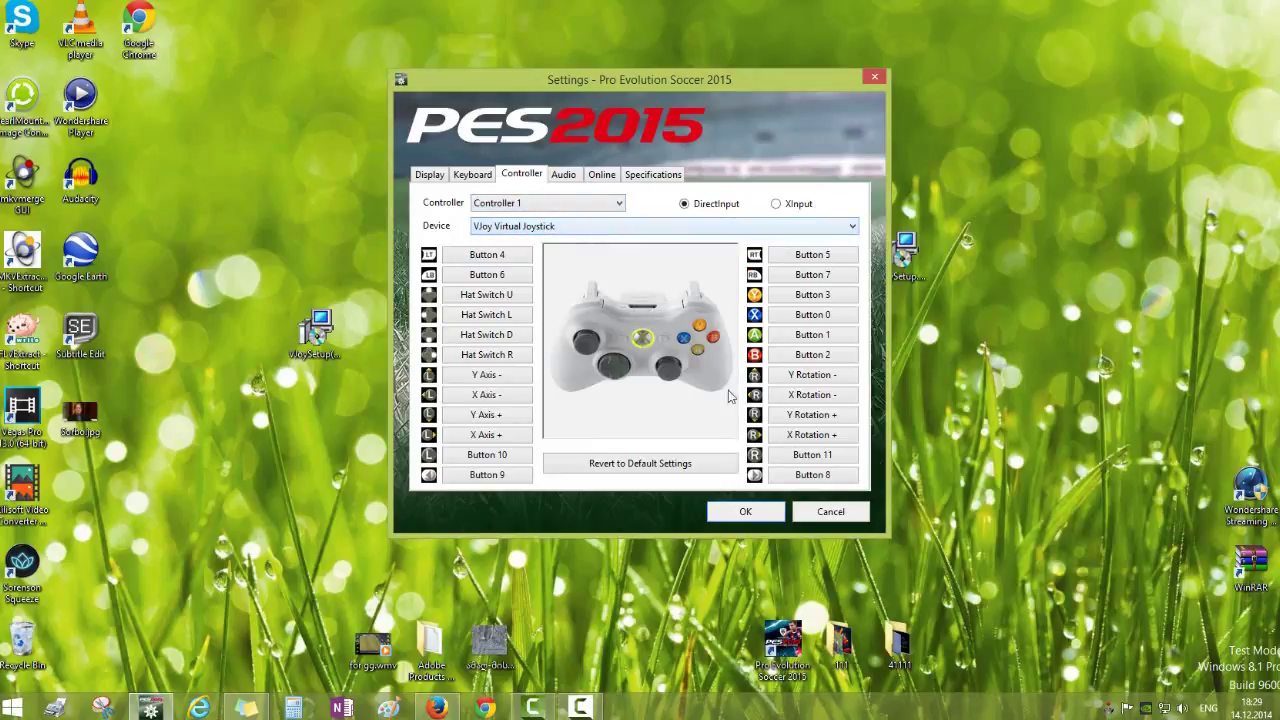
pyautogui.click(746, 511)
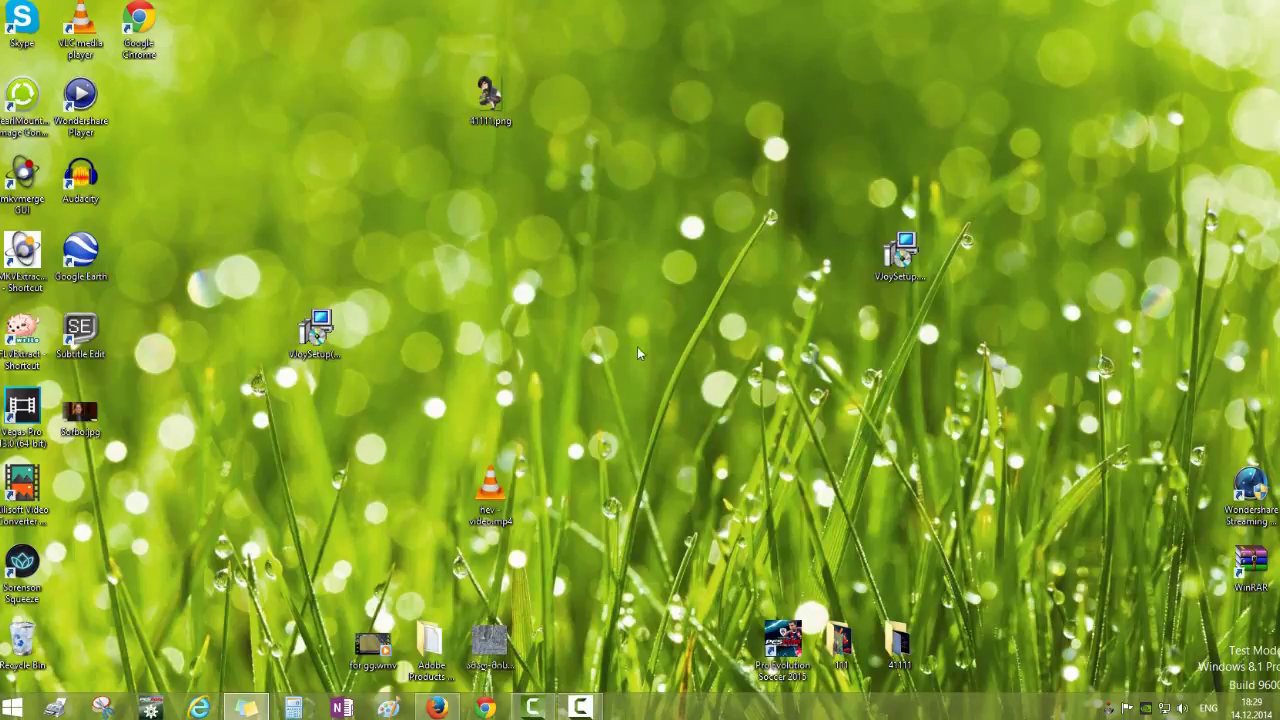
# Refresh the desktop four times, then launch PES 2015 from the taskbar.
pyautogui.rightClick(591, 236)
pyautogui.click(624, 280)
pyautogui.rightClick(538, 215)
pyautogui.click(570, 257)
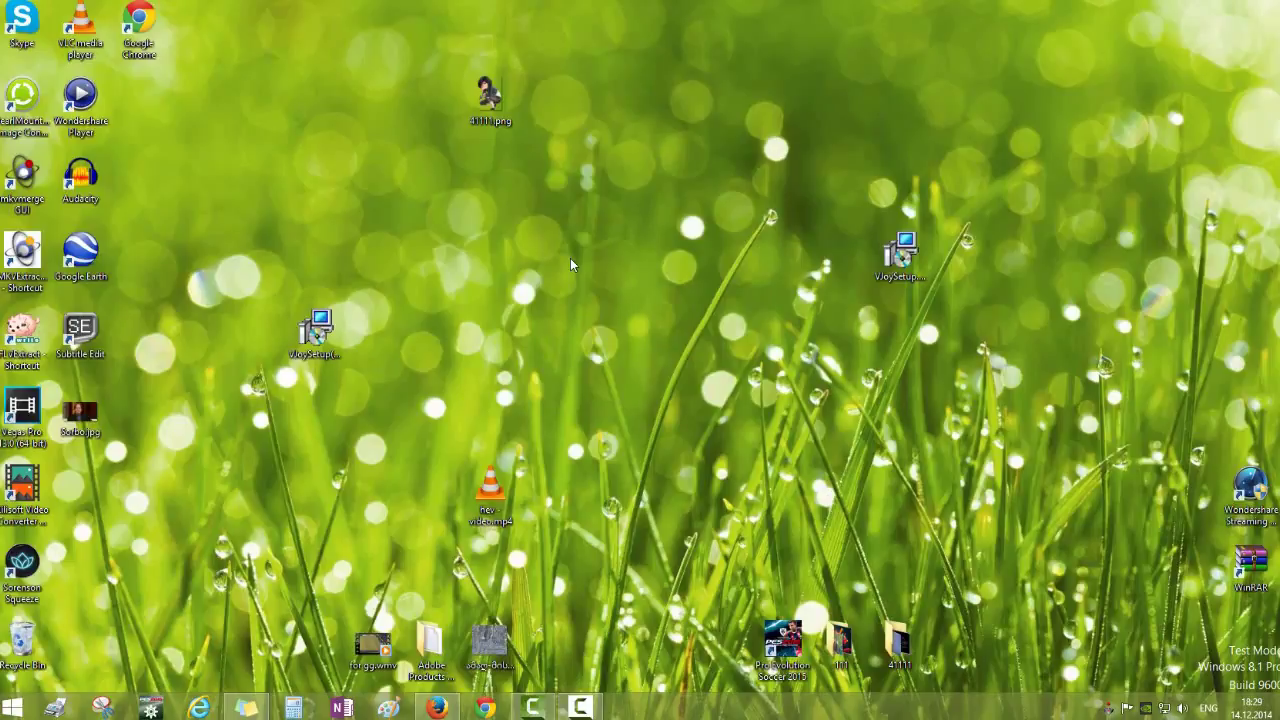
pyautogui.rightClick(561, 229)
pyautogui.click(590, 271)
pyautogui.rightClick(489, 164)
pyautogui.click(535, 208)
pyautogui.click(591, 713)
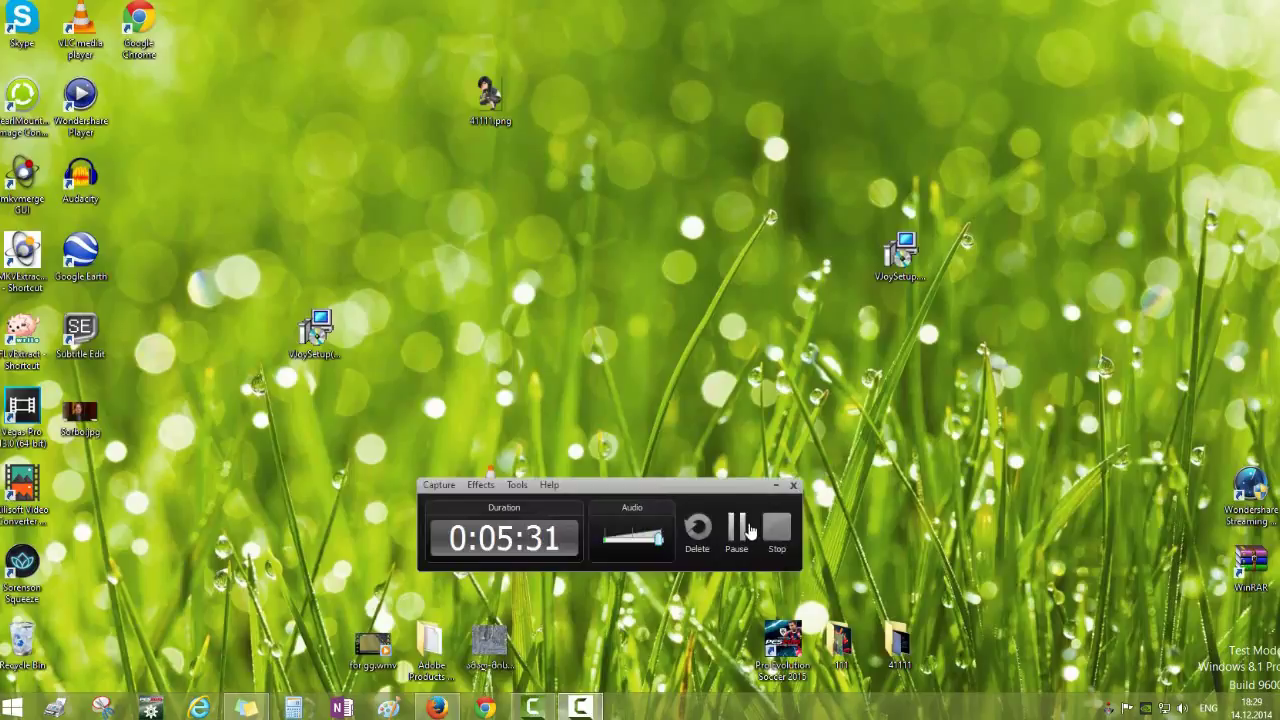